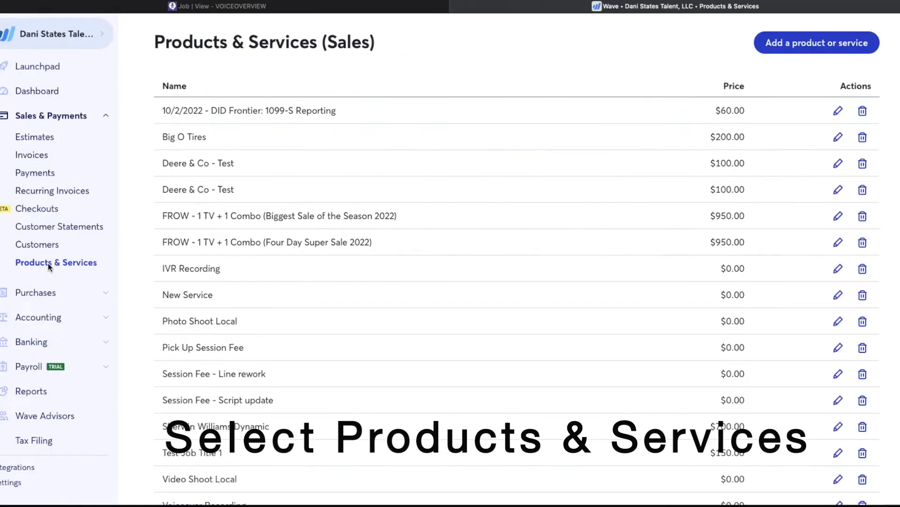
scroll(426, 317, "down", 3)
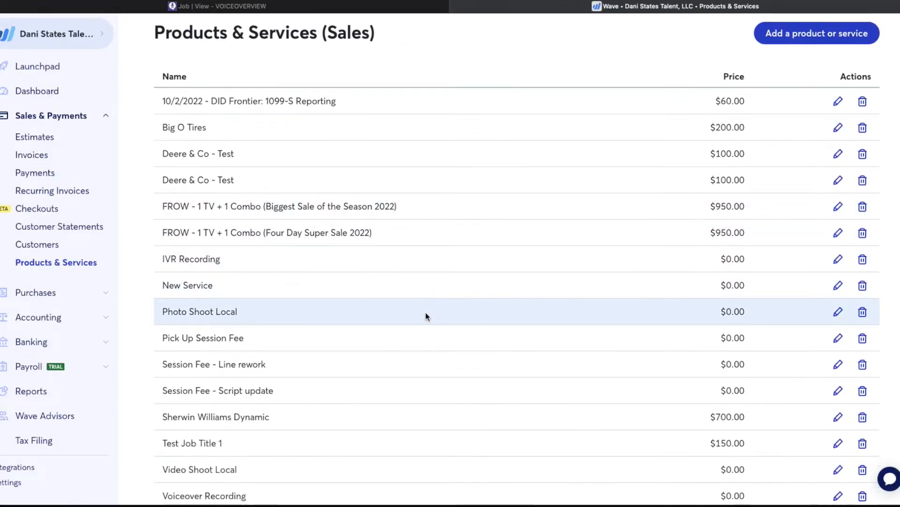
scroll(426, 317, "up", 2)
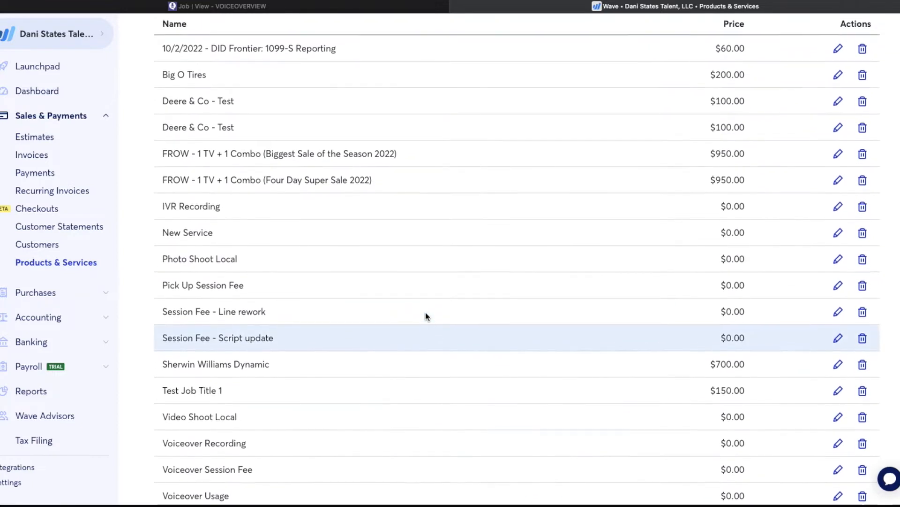
scroll(426, 317, "down", 1)
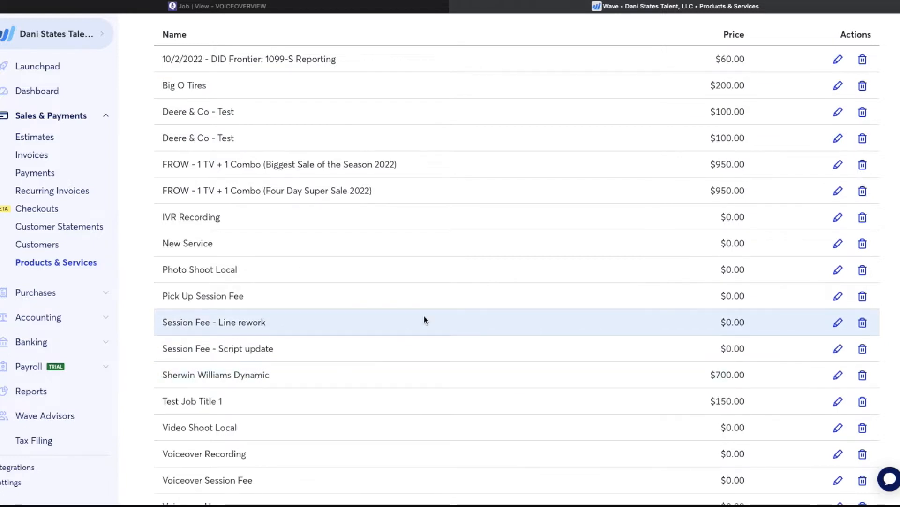
scroll(424, 317, "up", 2)
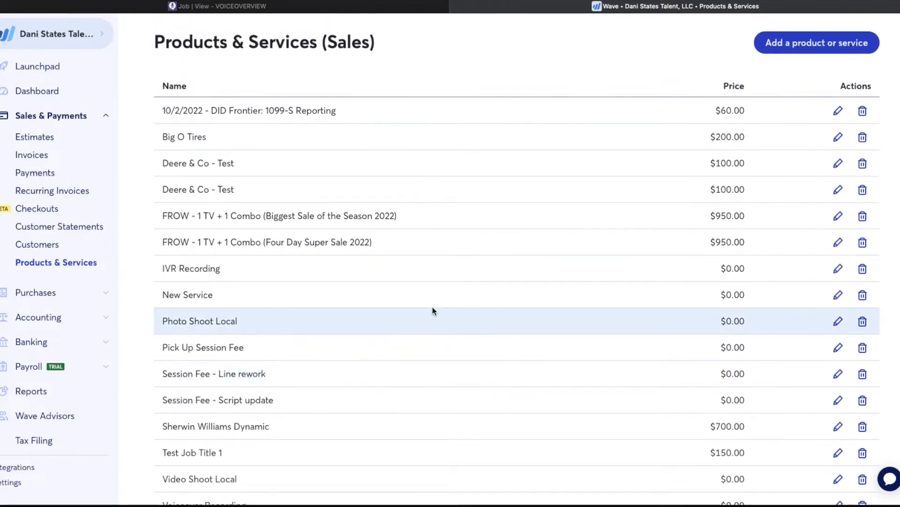
- Add a sellable item named 'New Service Offering' at 0.00, booked to the Sales income account, and save it
left_click(815, 47)
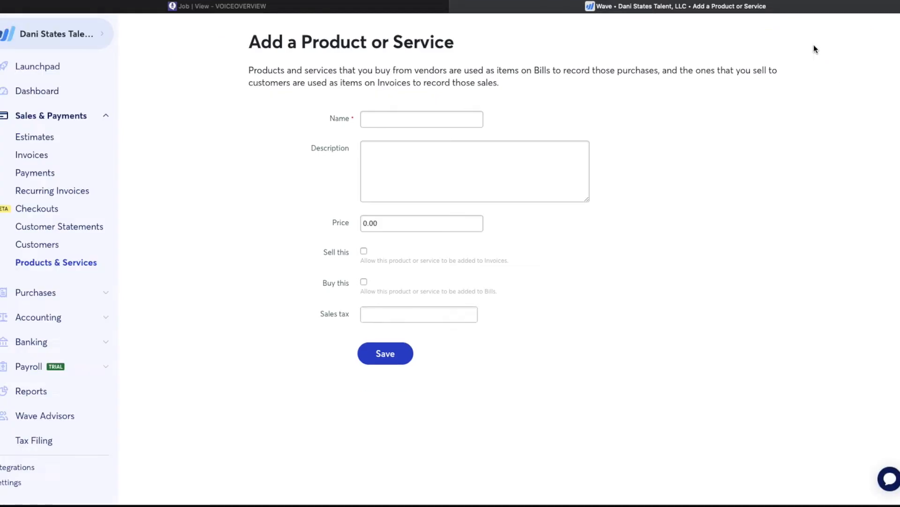
left_click(442, 116)
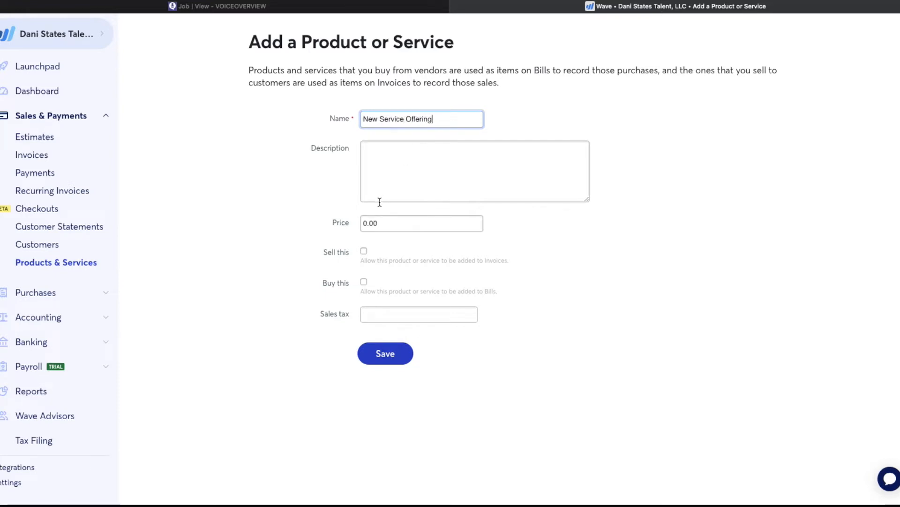
left_click(375, 162)
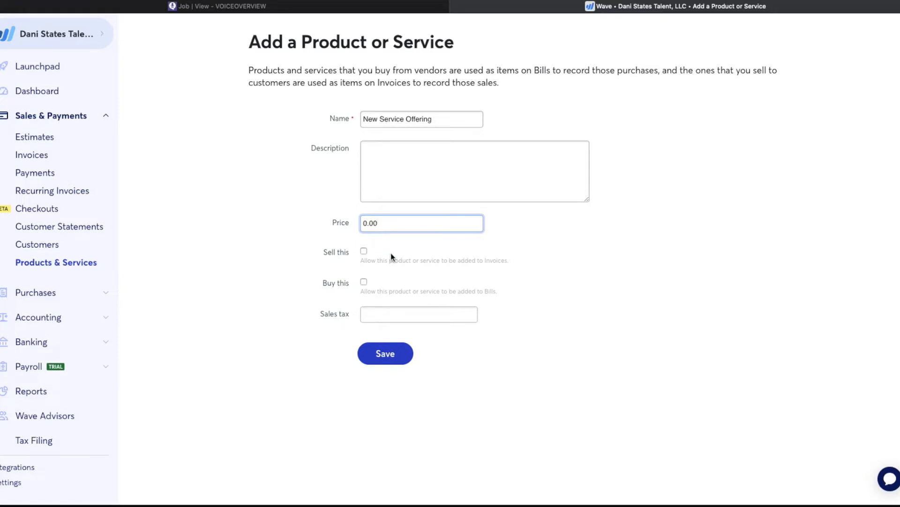
left_click(364, 251)
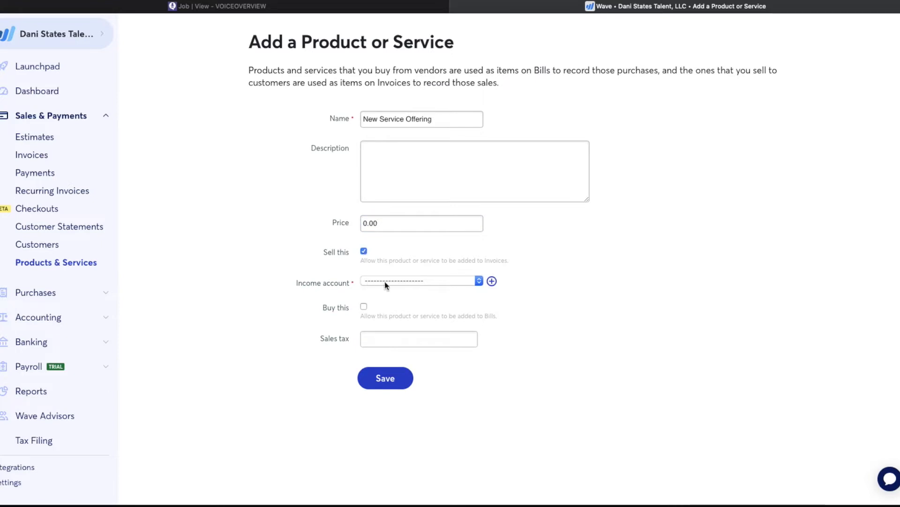
left_click(324, 283)
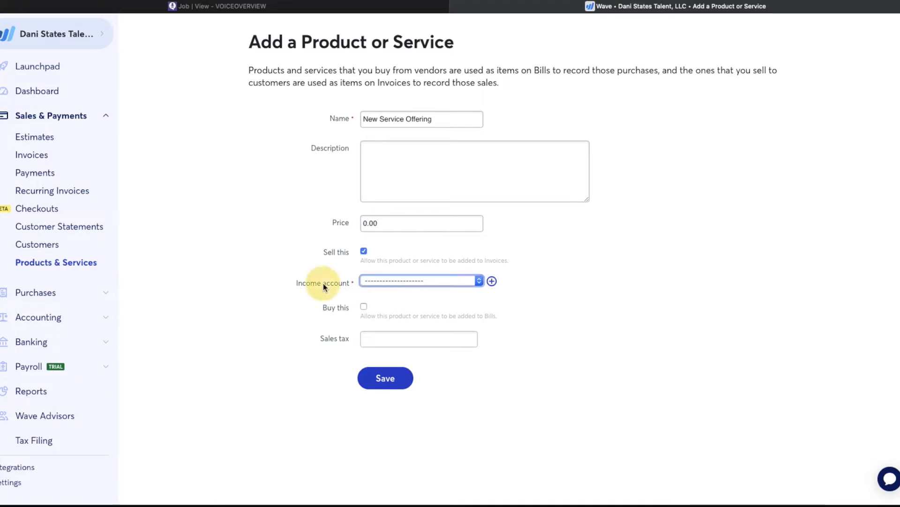
left_click(381, 281)
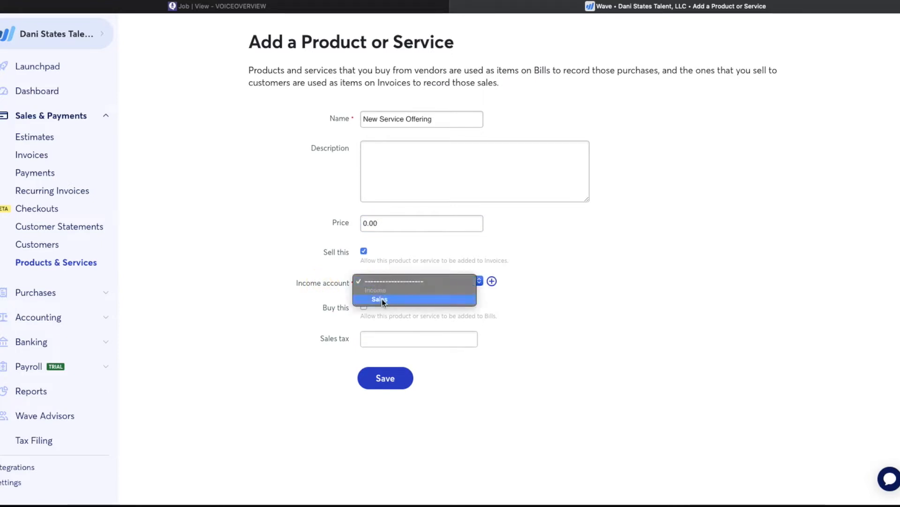
left_click(382, 299)
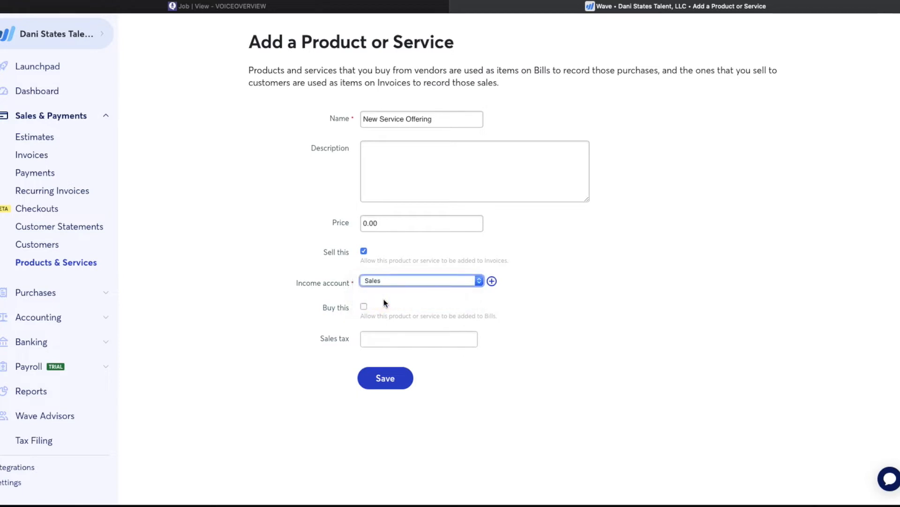
left_click(392, 387)
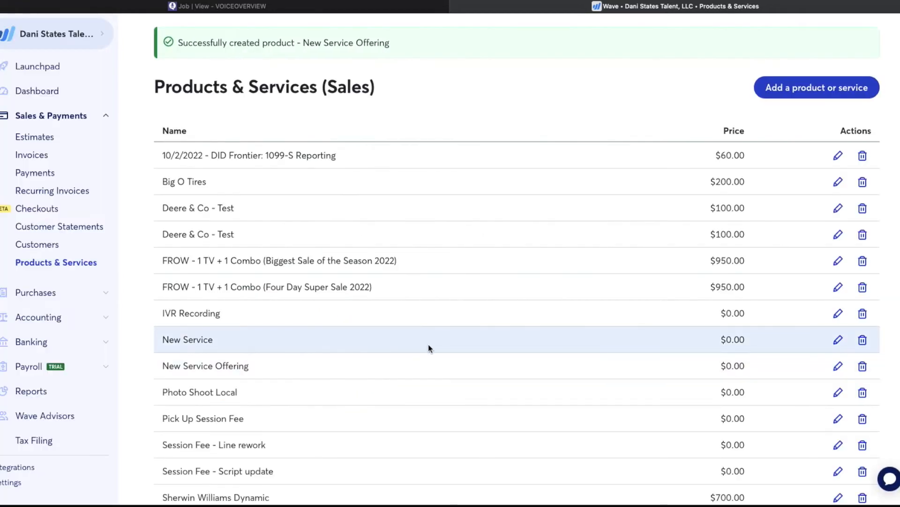
scroll(429, 347, "down", 2)
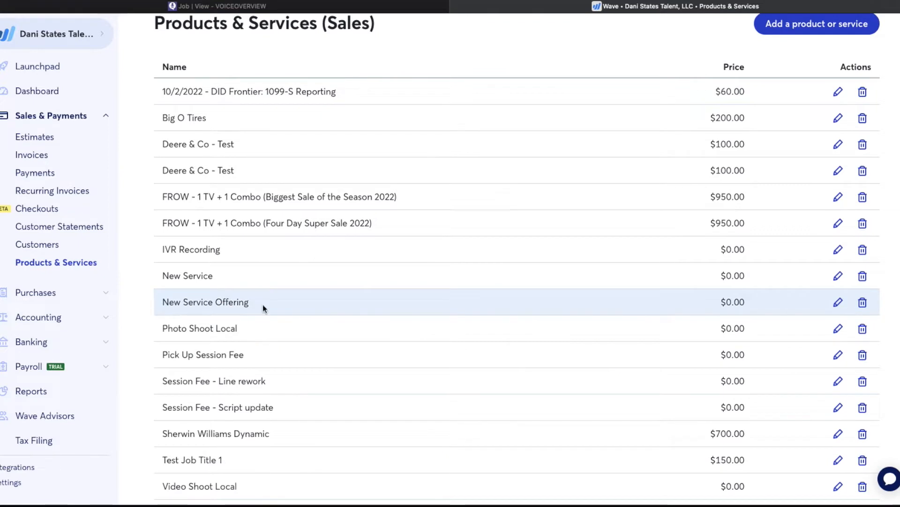
scroll(413, 287, "up", 1)
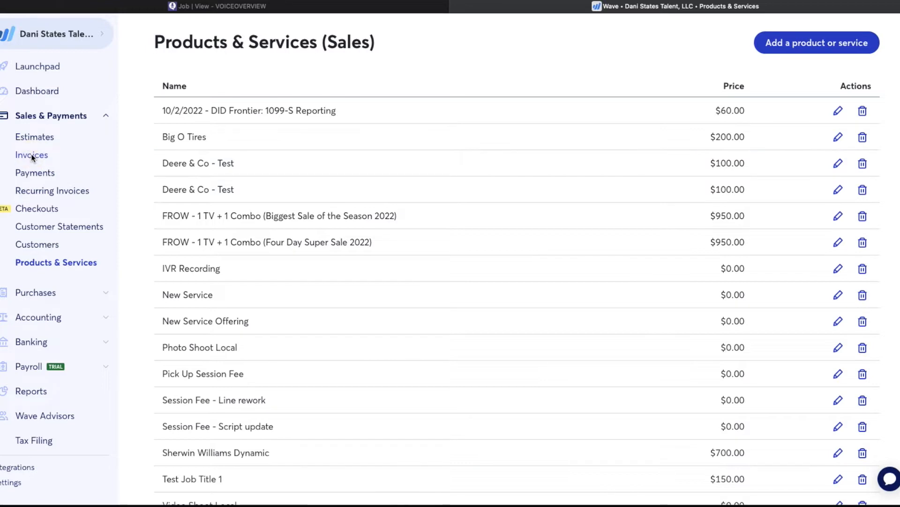
- Show all invoices and filter them by status to Unsent, listing 8 invoices
left_click(32, 155)
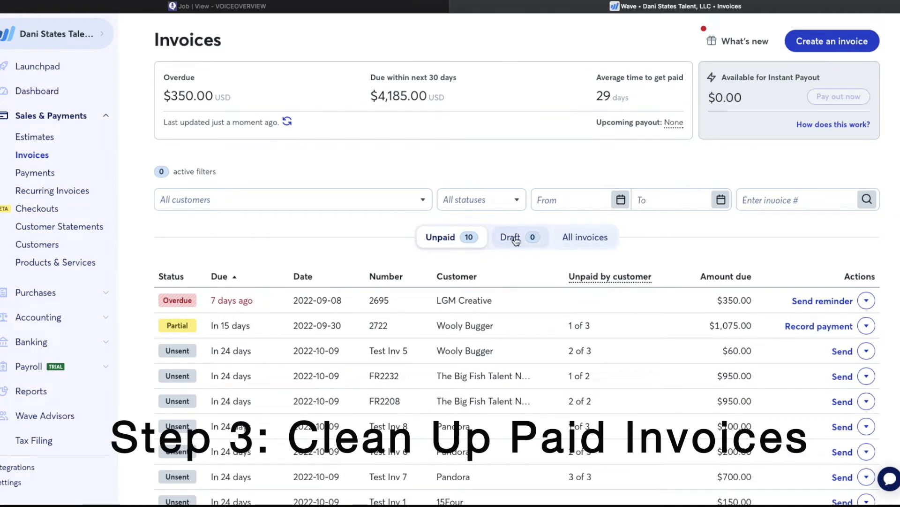
left_click(589, 242)
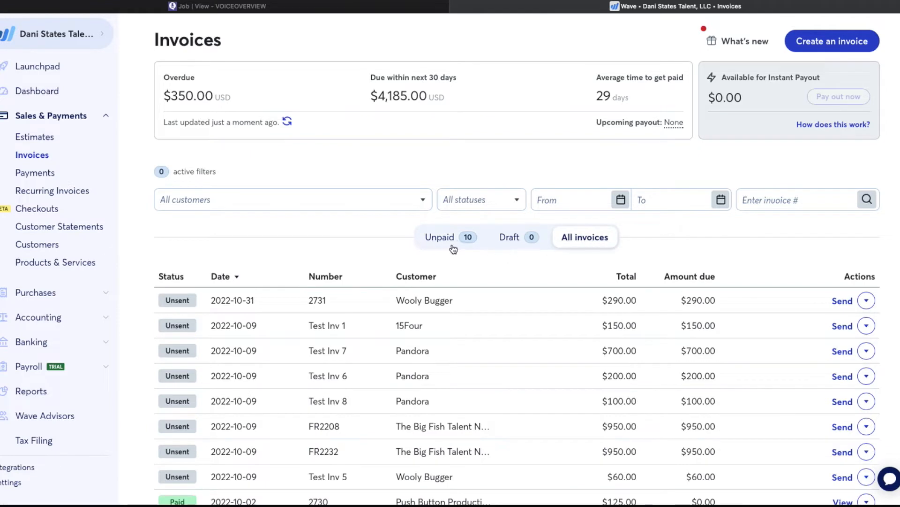
left_click(477, 207)
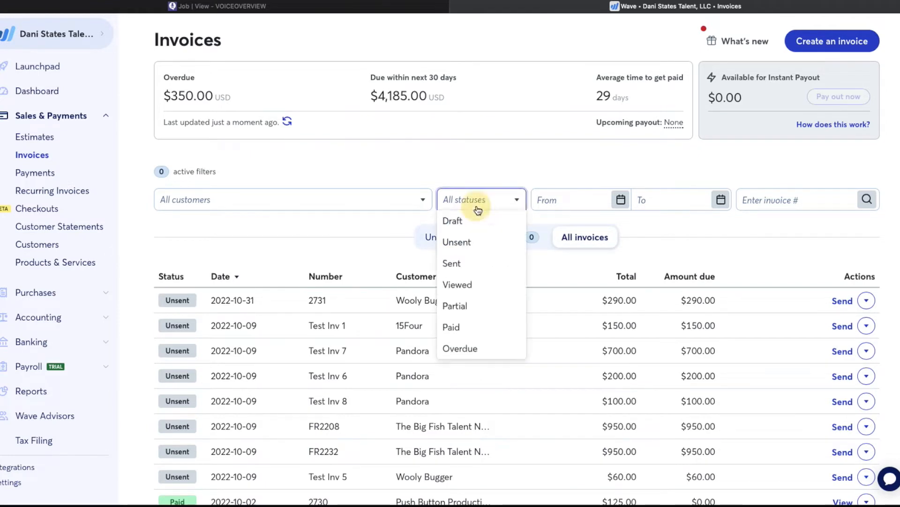
left_click(462, 326)
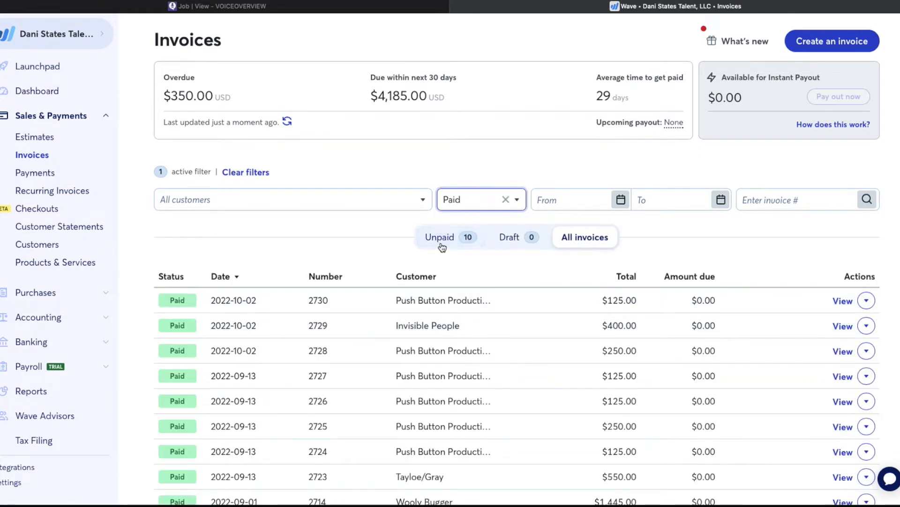
left_click(466, 203)
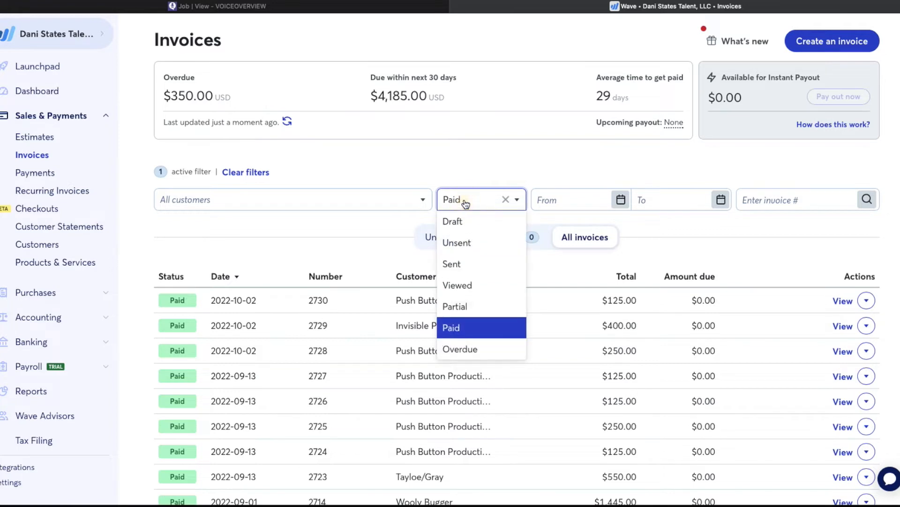
left_click(460, 243)
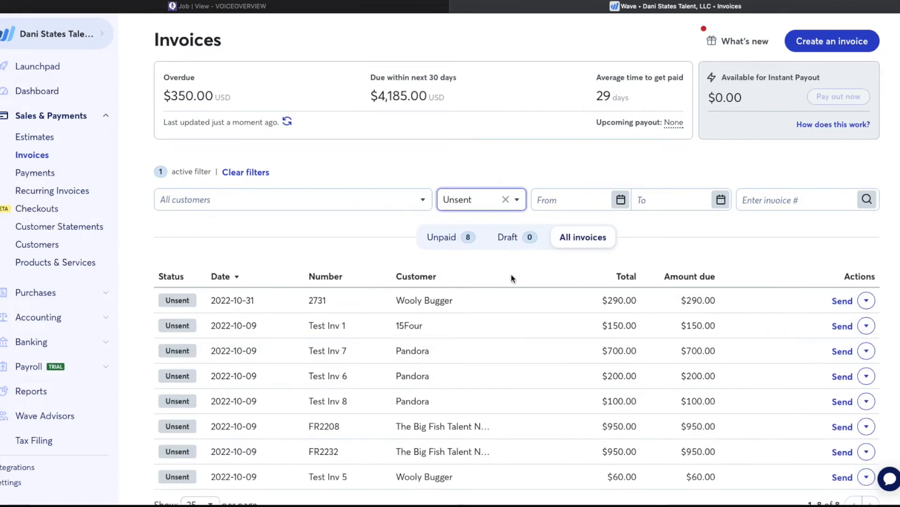
scroll(528, 364, "down", 2)
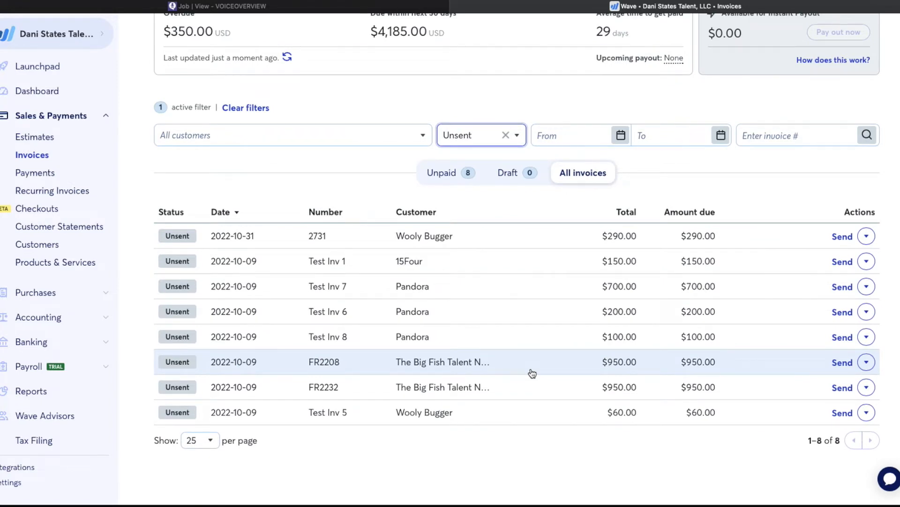
scroll(541, 360, "up", 2)
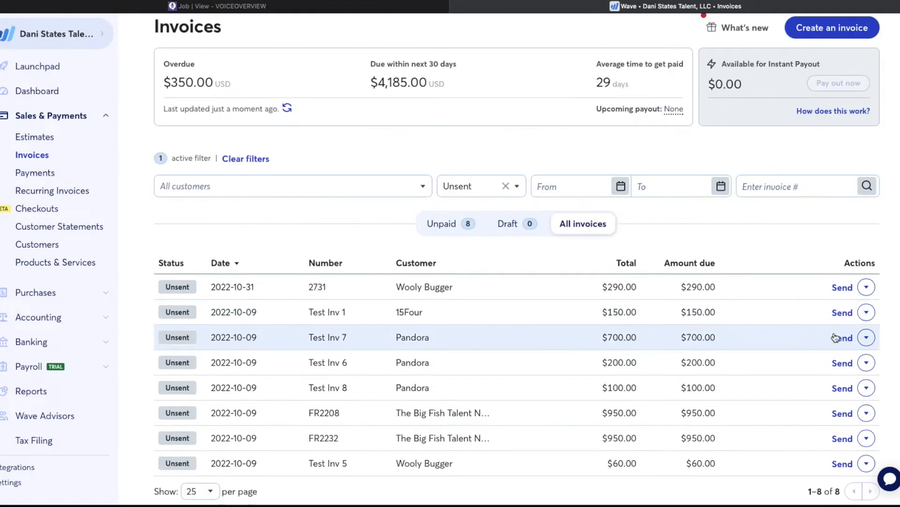
- Open Test Inv 7 for editing and add a Voiceover Recording line item
left_click(867, 337)
left_click(751, 379)
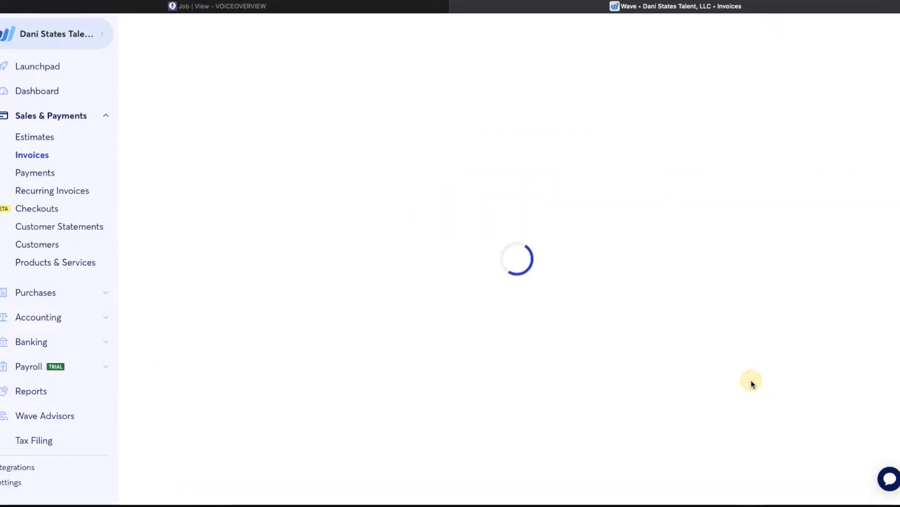
scroll(413, 357, "down", 3)
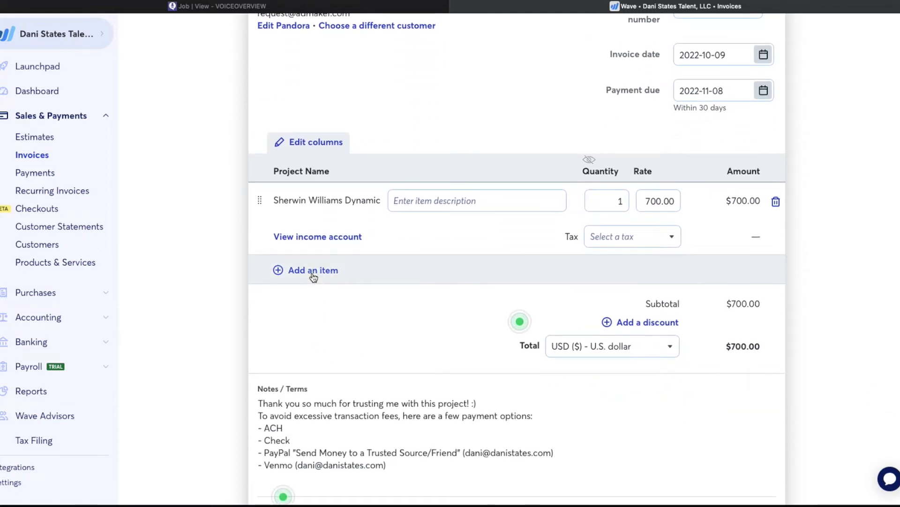
left_click(314, 271)
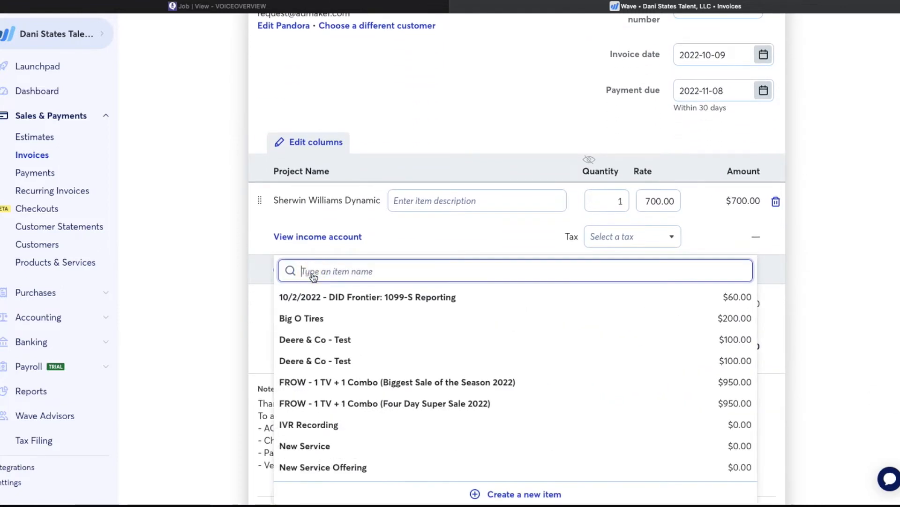
scroll(317, 432, "down", 5)
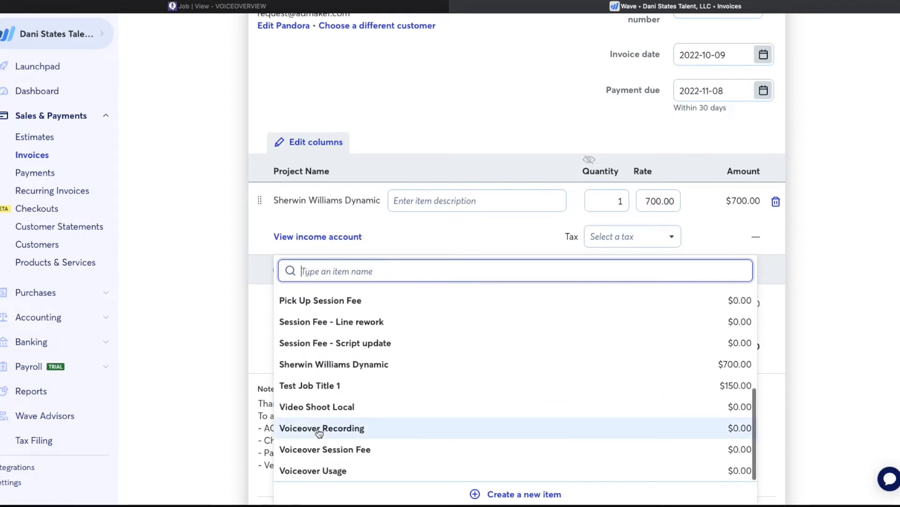
left_click(319, 432)
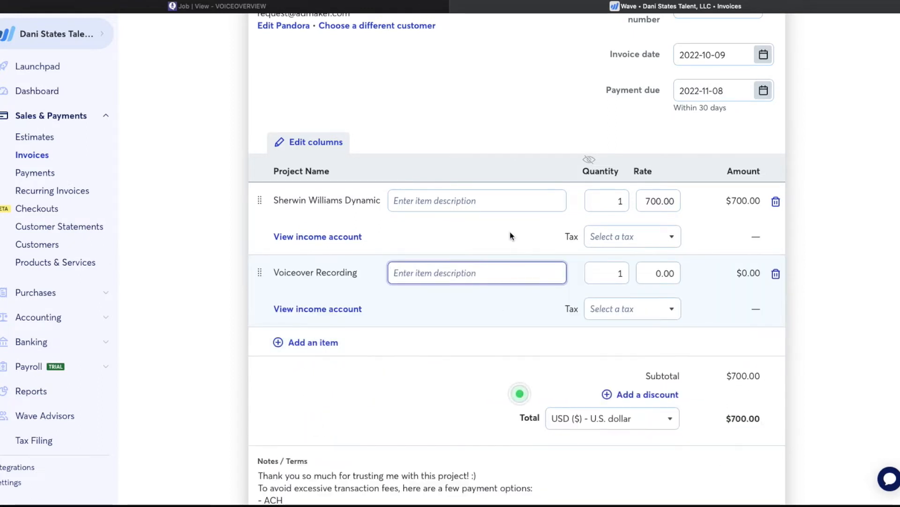
- Describe the new line as 'Sherwin Williams Dynamic' at rate 700, delete the old line, and save
left_click_drag(383, 202, 280, 199)
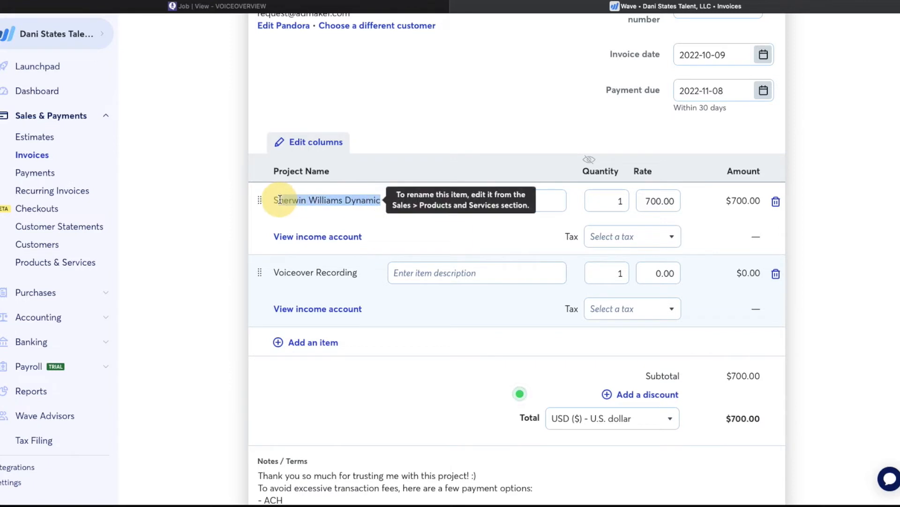
key("shift+Left")
key("ctrl+c")
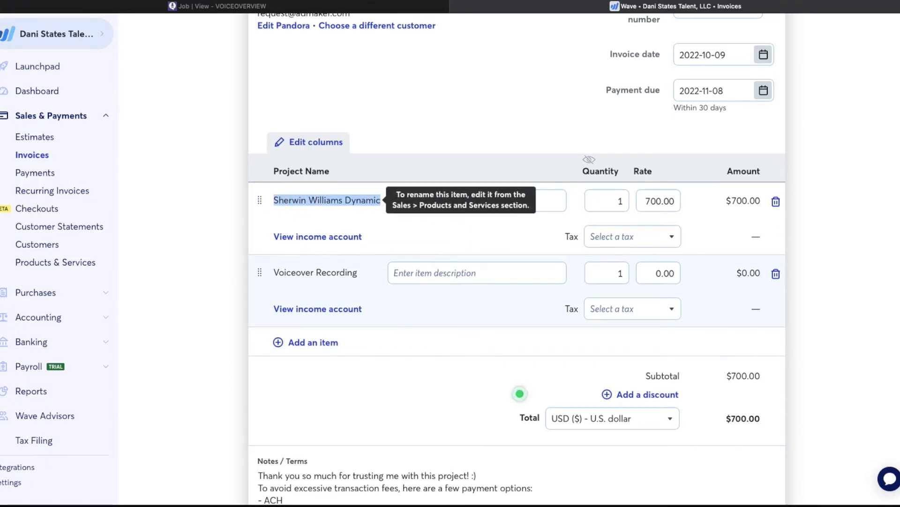
left_click(416, 275)
key("ctrl+v")
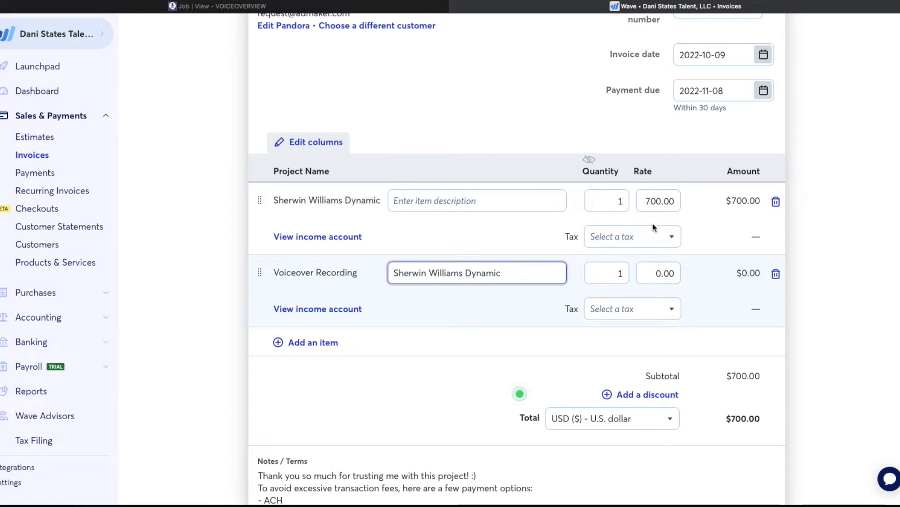
left_click_drag(645, 275, 728, 275)
type("7000")
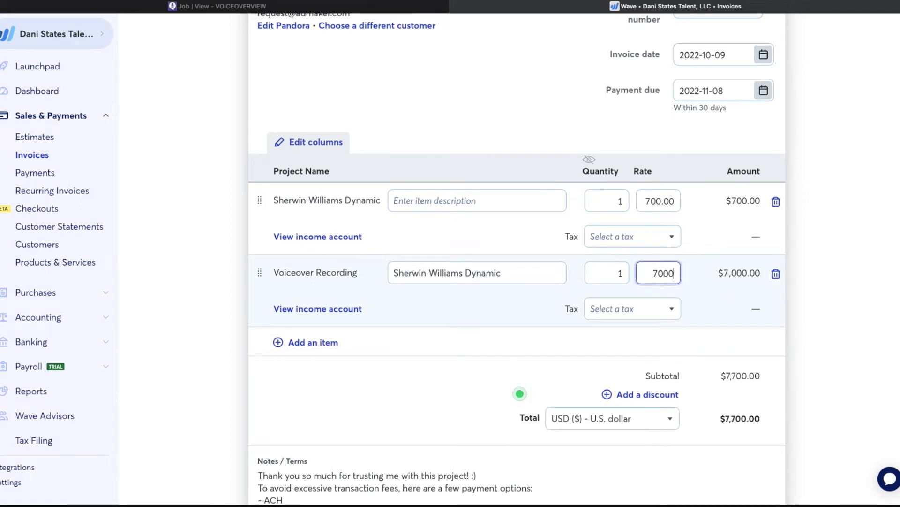
key("BackSpace")
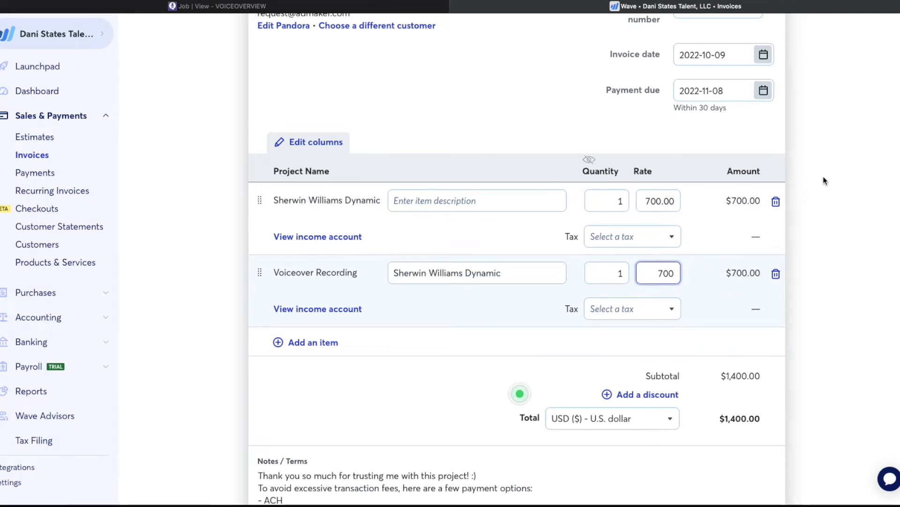
left_click(775, 201)
scroll(809, 184, "up", 3)
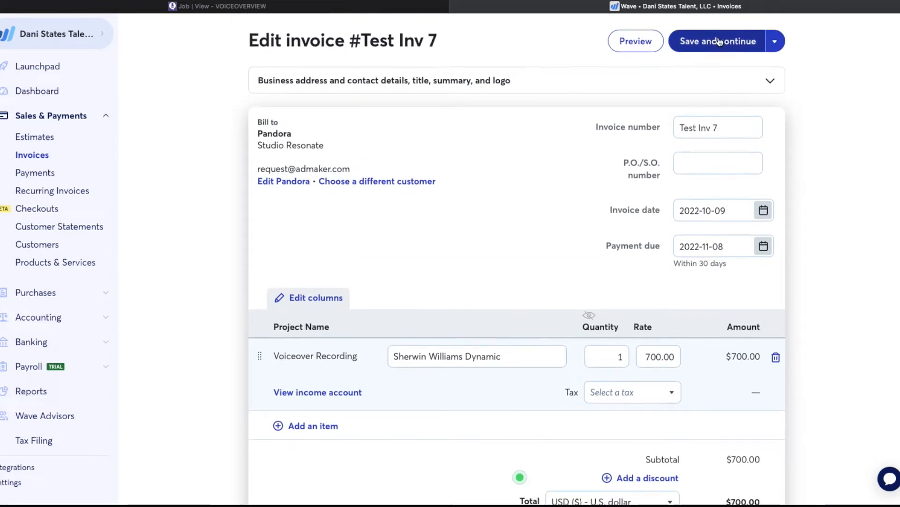
left_click(718, 41)
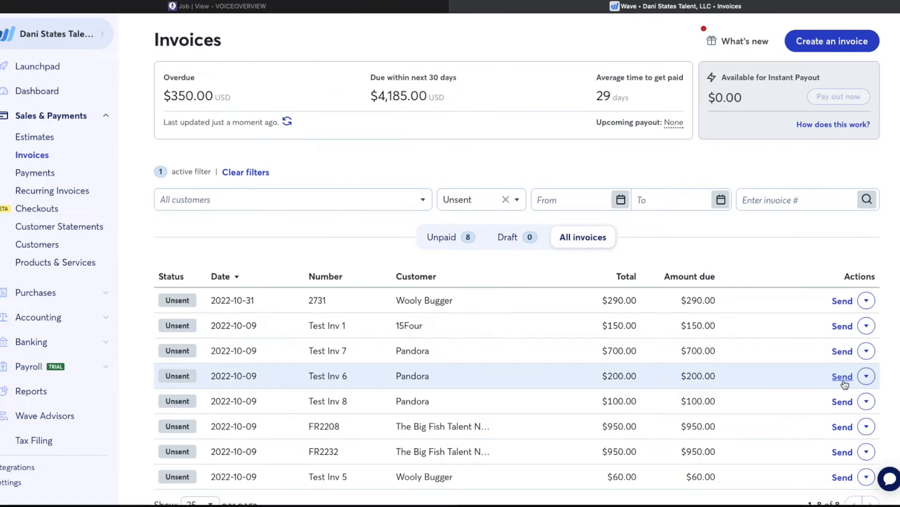
left_click(867, 376)
- Edit Test Inv 6 and add a Voiceover Recording line item
left_click(753, 412)
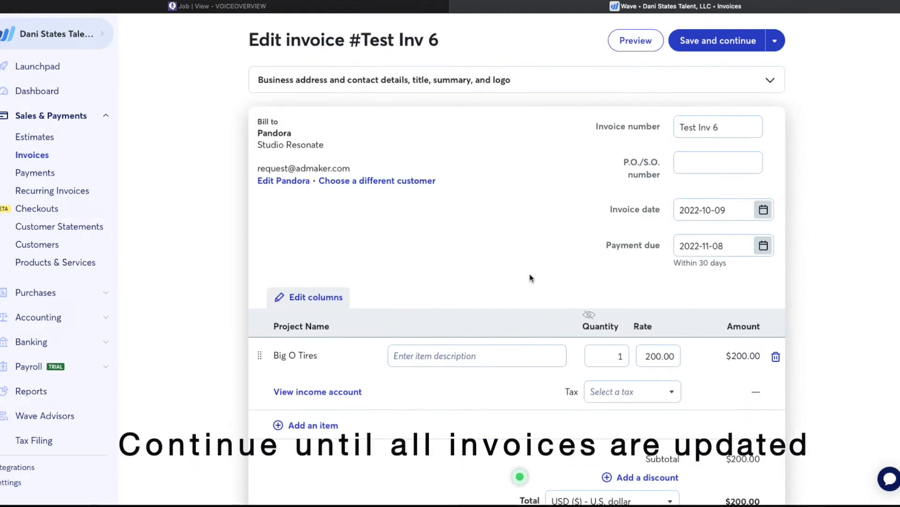
left_click(313, 425)
scroll(338, 385, "down", 10)
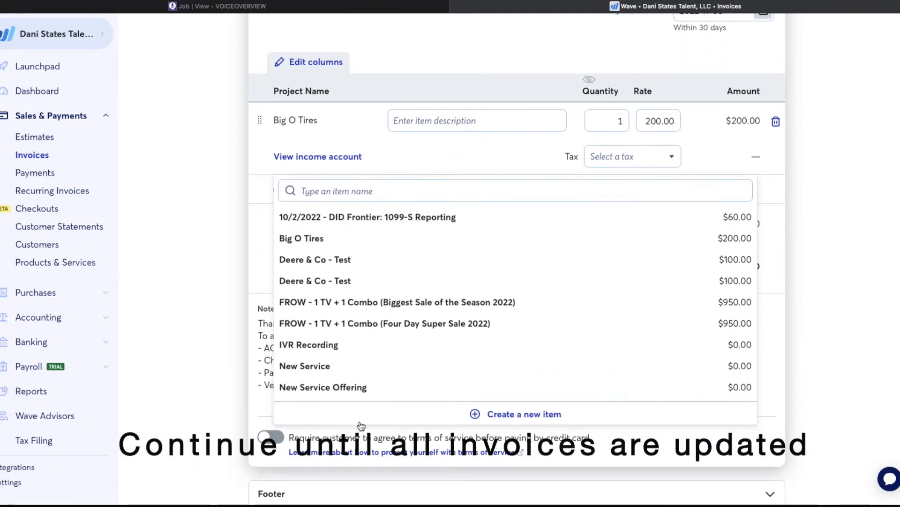
scroll(338, 384, "down", 3)
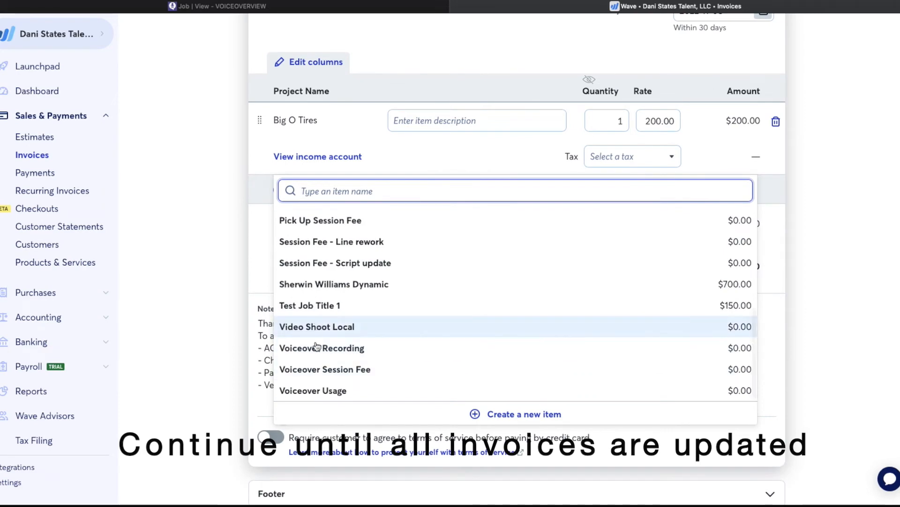
left_click(318, 345)
- Describe the new line as 'Big O Tires' at rate 200, delete the old line, and save
left_click_drag(319, 120, 270, 116)
key("ctrl+c")
left_click(397, 190)
key("ctrl+v")
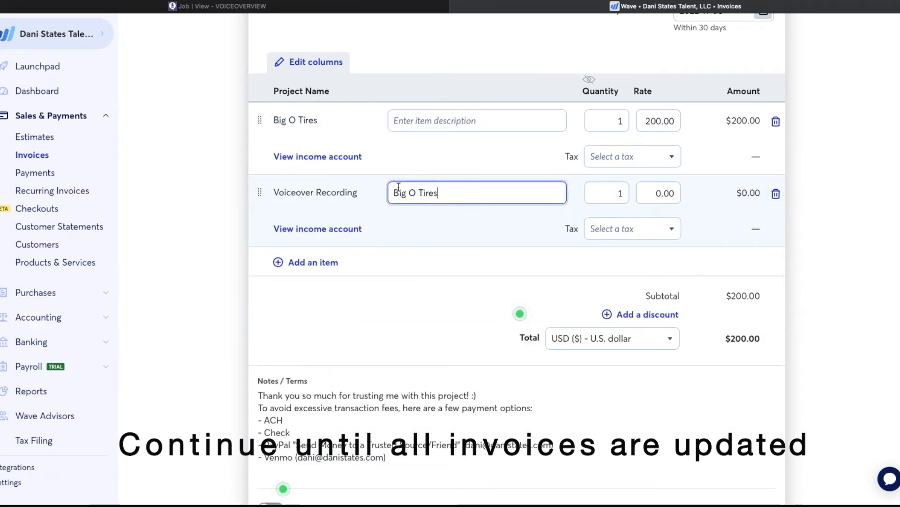
left_click(652, 194)
type("200")
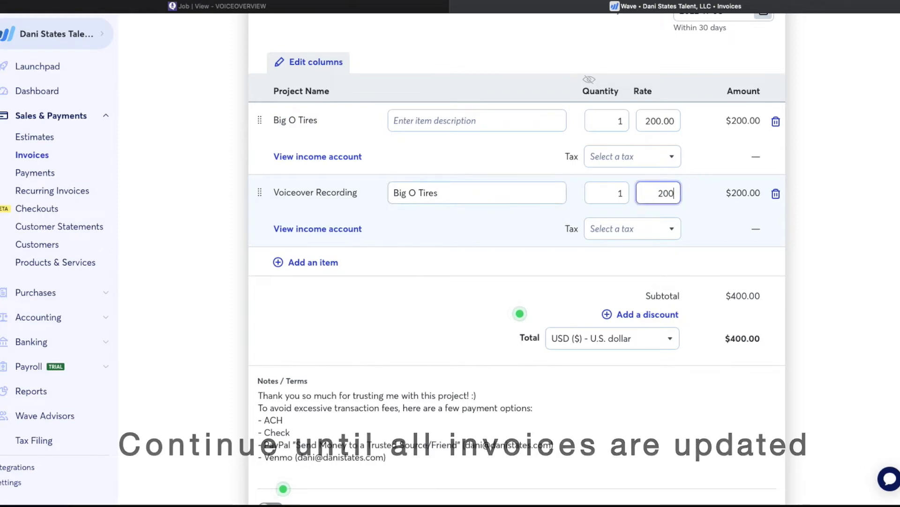
left_click(776, 121)
scroll(695, 126, "up", 5)
left_click(730, 45)
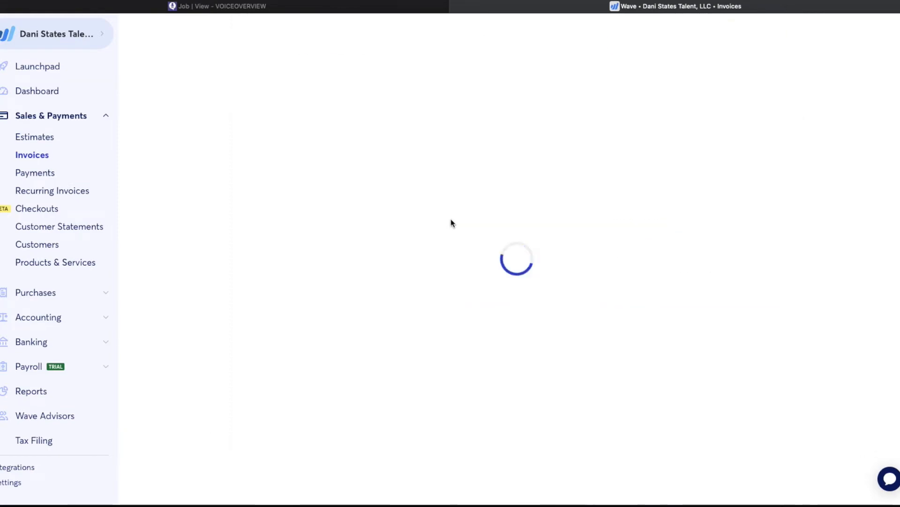
scroll(451, 219, "left", 10)
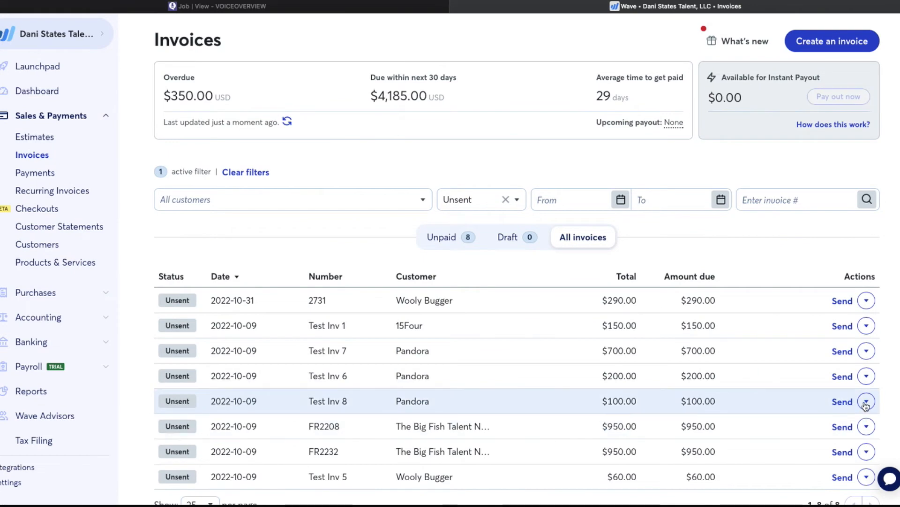
- Edit Test Inv 8 and add a Voiceover Recording line item
left_click(866, 401)
left_click(749, 441)
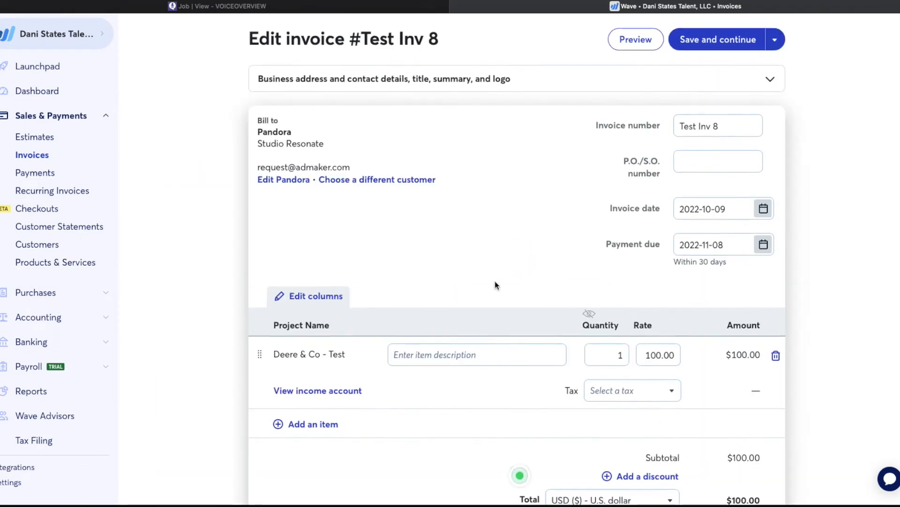
scroll(495, 285, "down", 3)
left_click(304, 309)
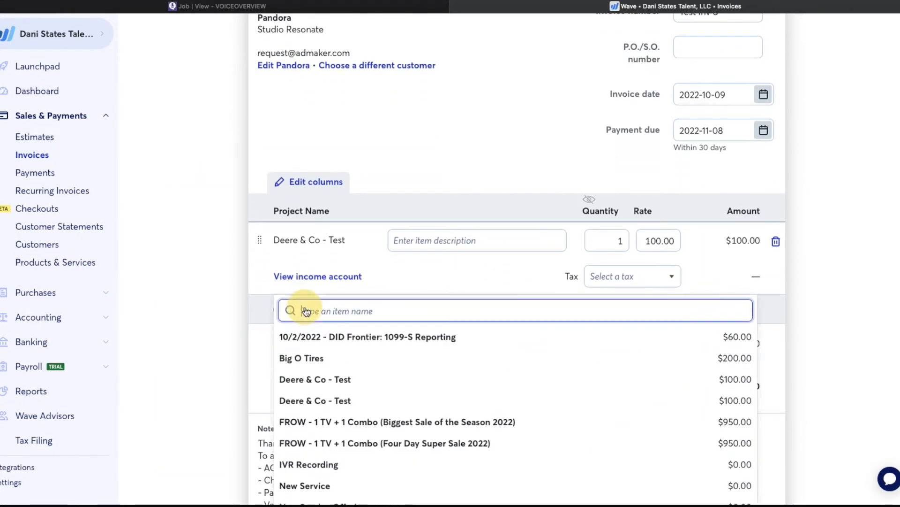
scroll(345, 355, "down", 5)
left_click(339, 468)
- Describe the new line as 'Deere & Co - Test' at rate 100, delete the old line, and save
left_click_drag(345, 240, 272, 234)
key("ctrl+c")
left_click(396, 312)
key("ctrl+v")
left_click(671, 313)
type("100")
left_click(776, 241)
scroll(734, 153, "up", 3)
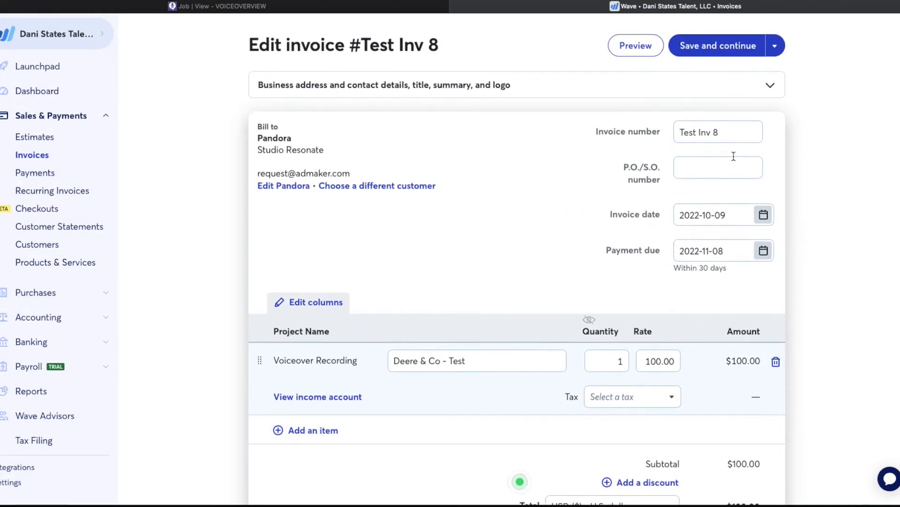
left_click(725, 42)
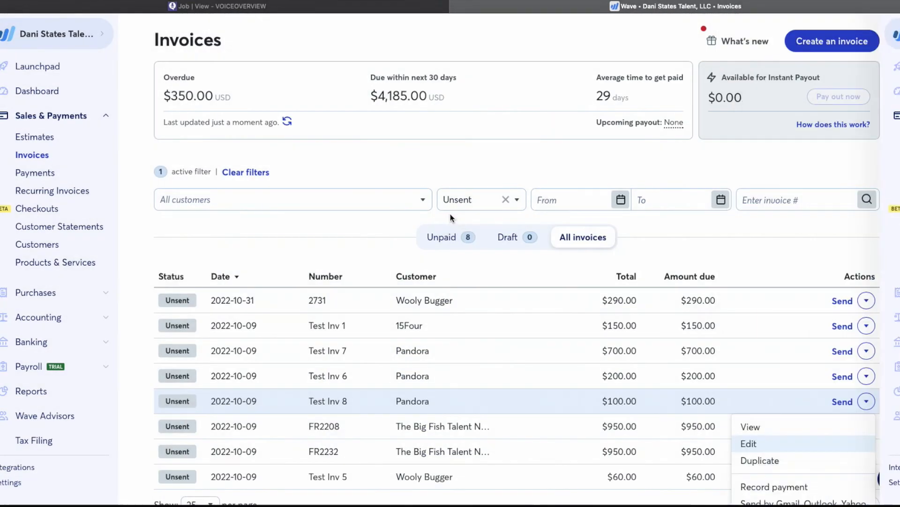
- Delete the Test Job Title 1 product from Products & Services
scroll(500, 346, "down", 1)
scroll(498, 346, "down", 1)
scroll(498, 345, "up", 1)
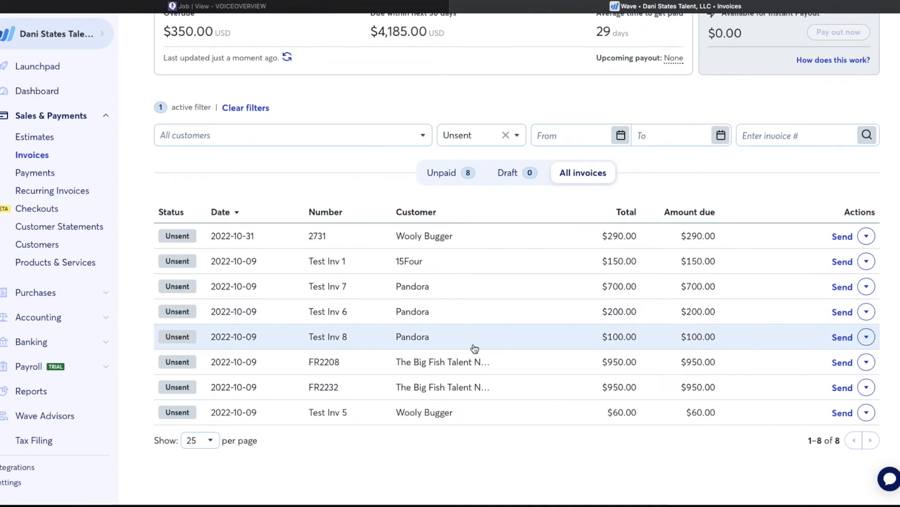
left_click(59, 264)
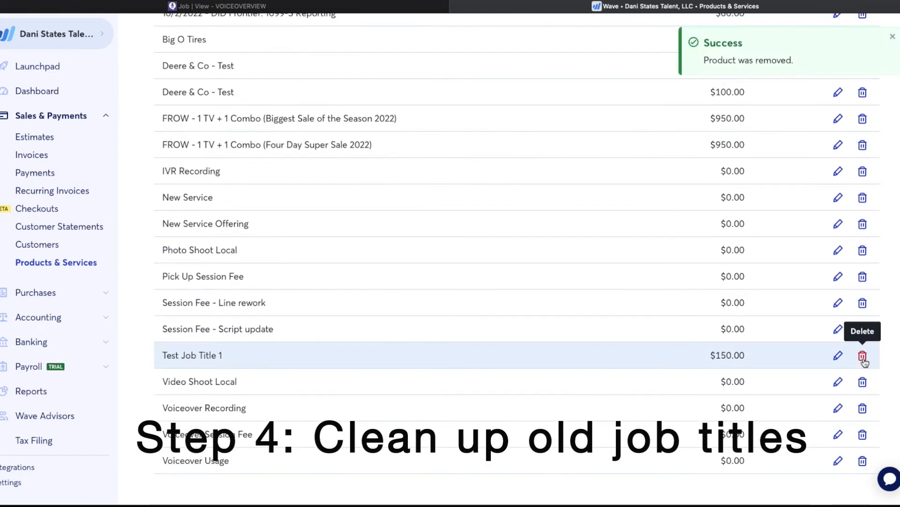
left_click(862, 355)
left_click(551, 261)
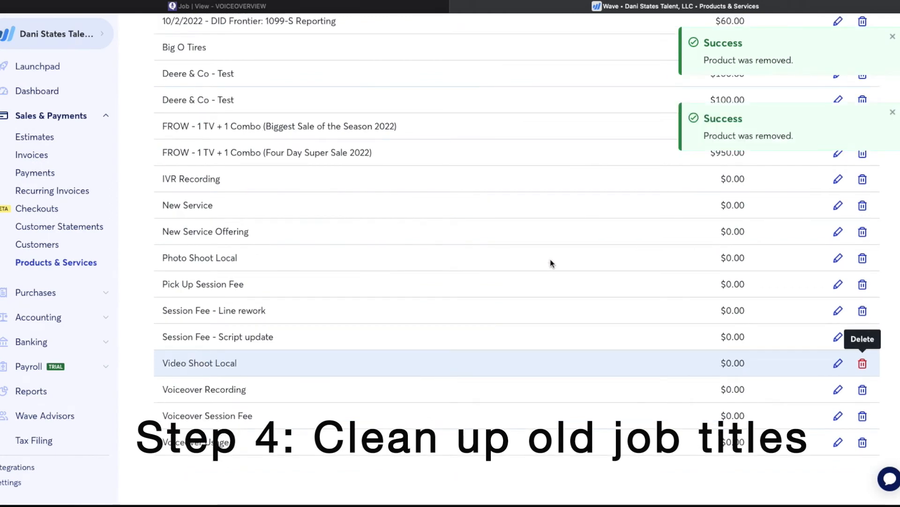
- Try deleting the FROW Four Day Super Sale product and open the $950.00 invoice blocking it
scroll(551, 263, "up", 3)
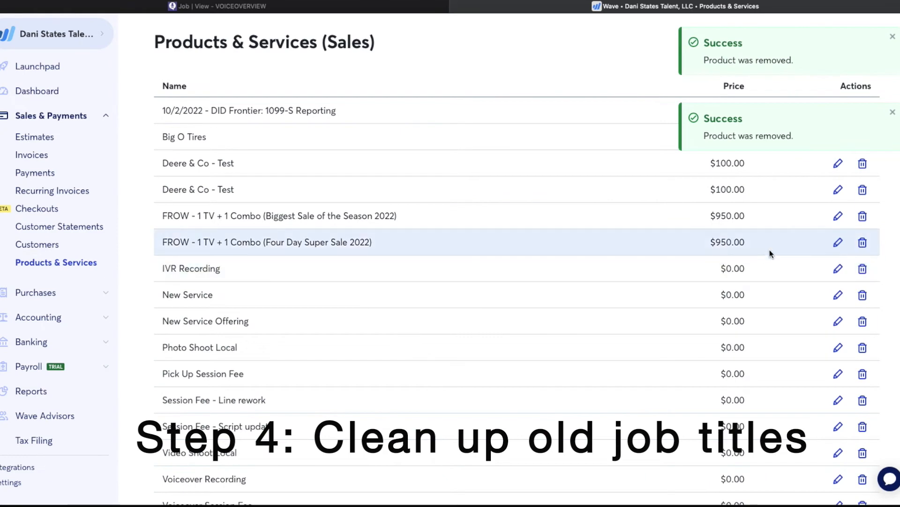
left_click(863, 242)
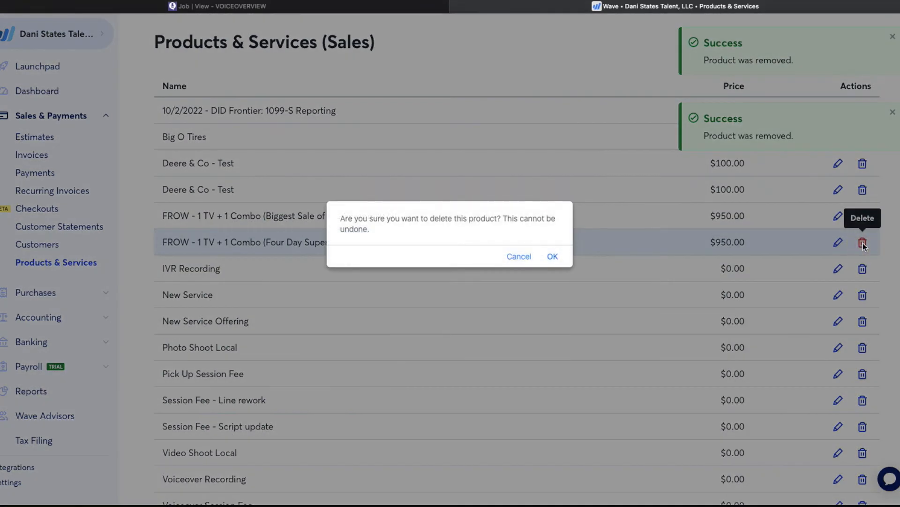
left_click(553, 257)
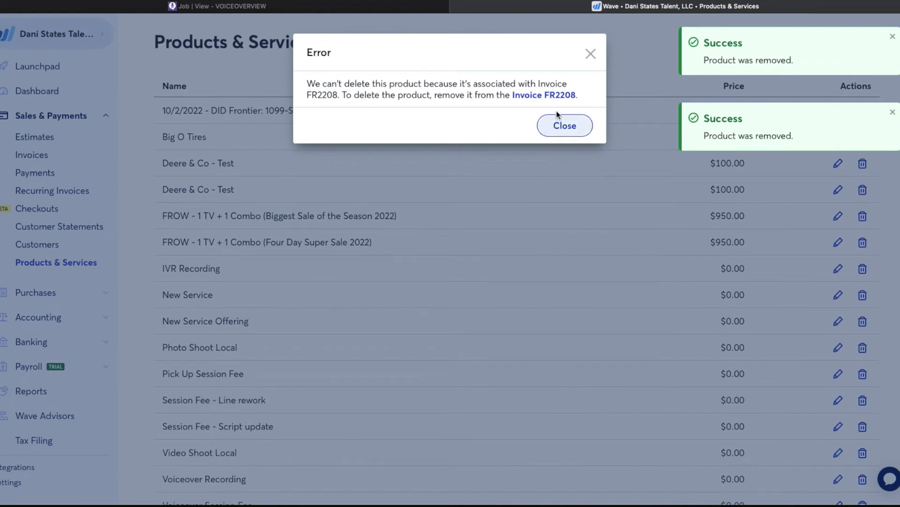
left_click(543, 95)
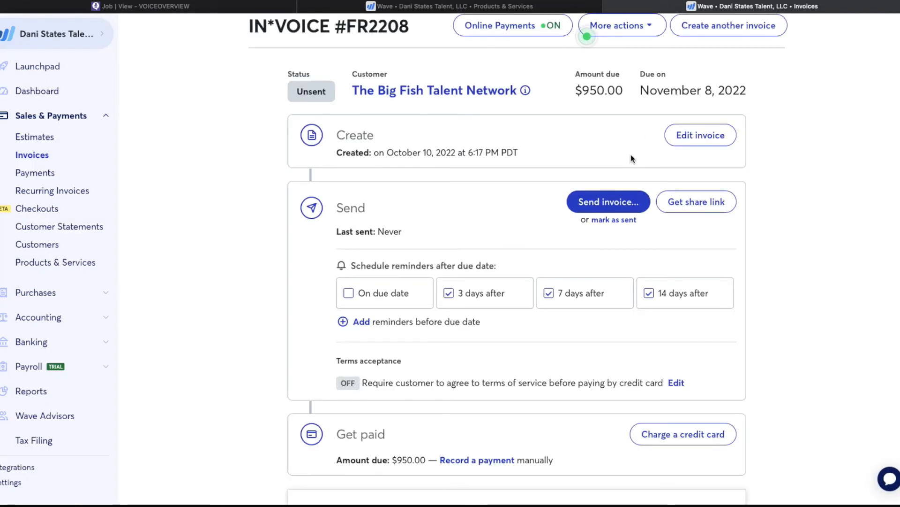
- Edit the $950.00 invoice and add a Voiceover Recording line item
left_click(703, 134)
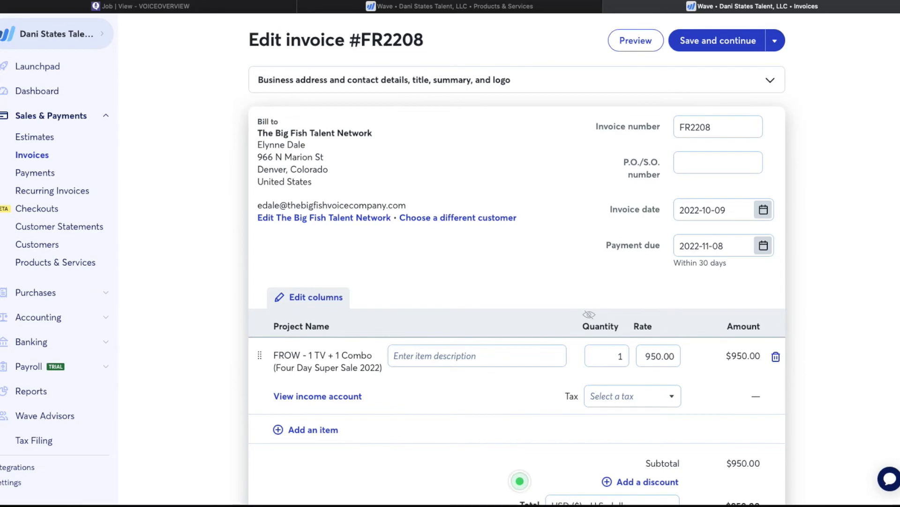
left_click(330, 430)
scroll(356, 417, "down", 5)
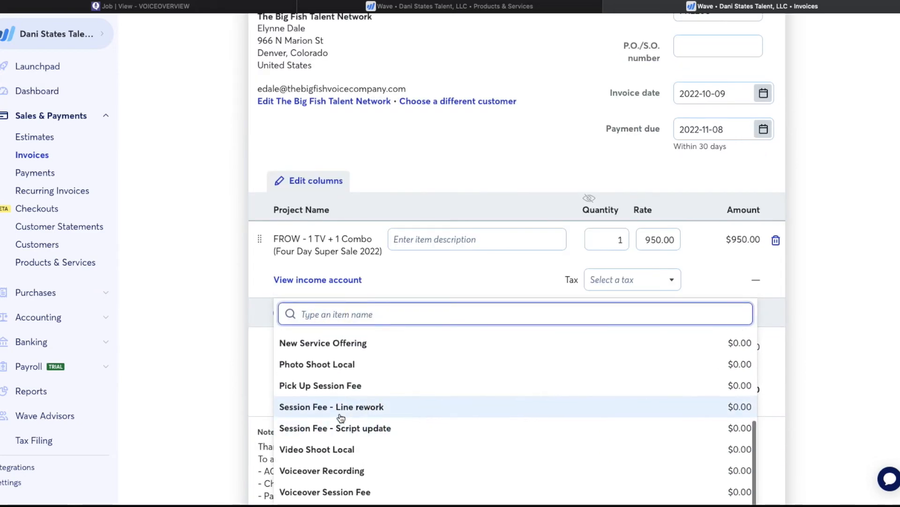
left_click(327, 470)
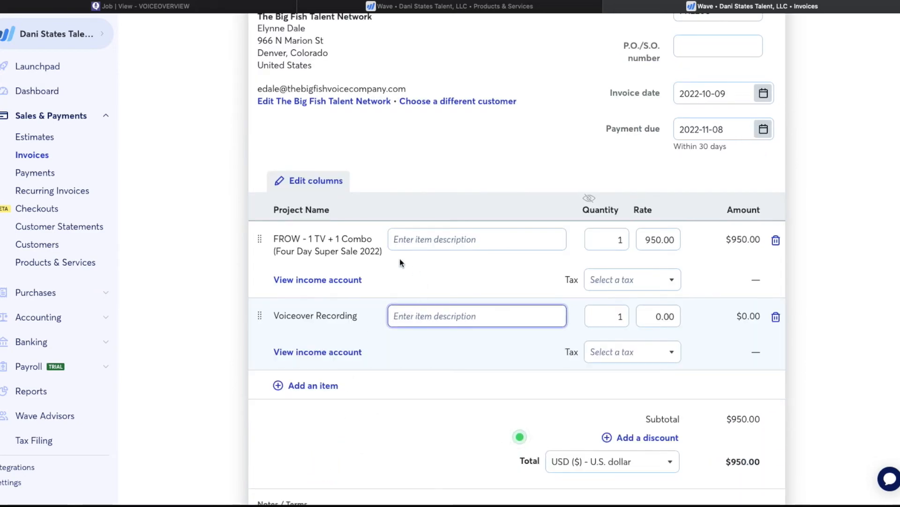
- Give the new line the old FROW product name as description and rate 950, delete the old row, and save
left_click_drag(381, 251, 272, 234)
key("ctrl+c")
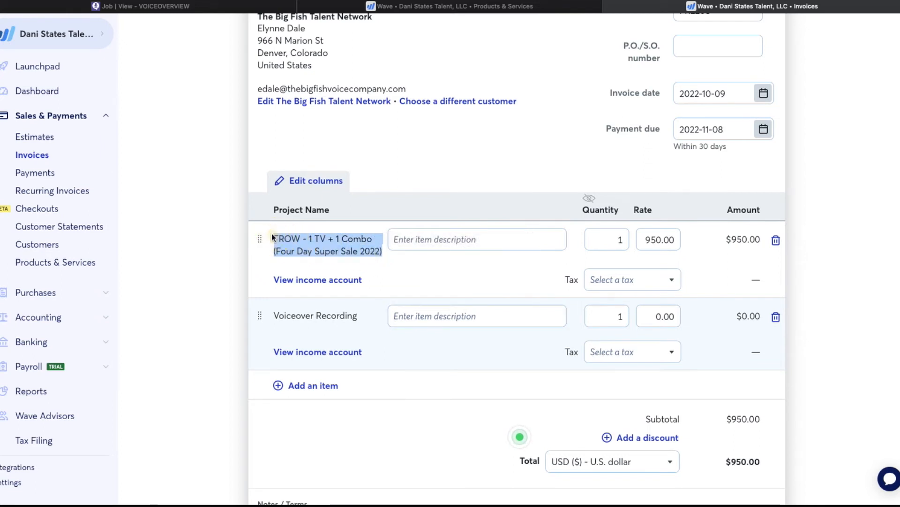
left_click(424, 317)
key("ctrl+v")
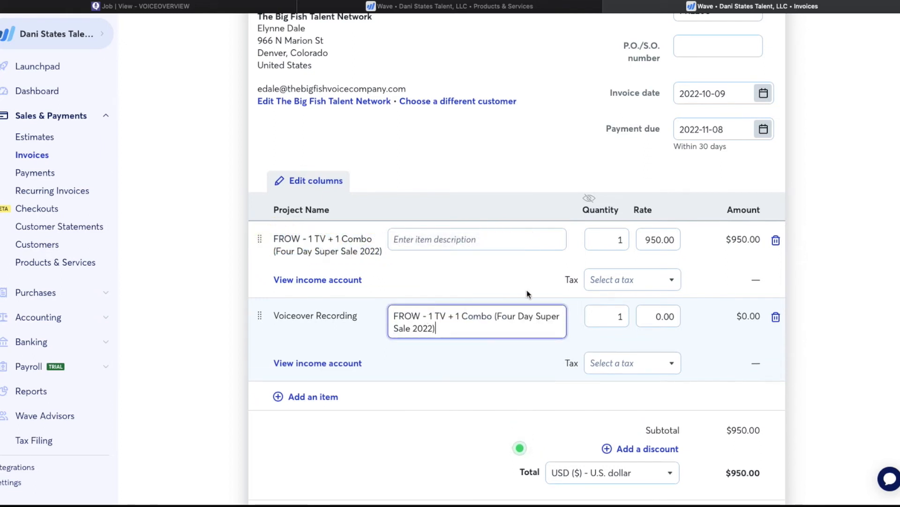
left_click(656, 316)
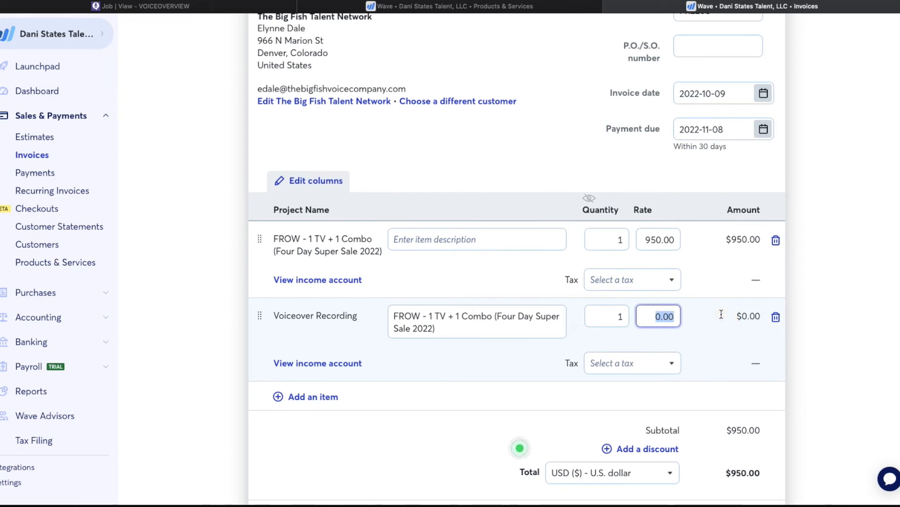
type("950")
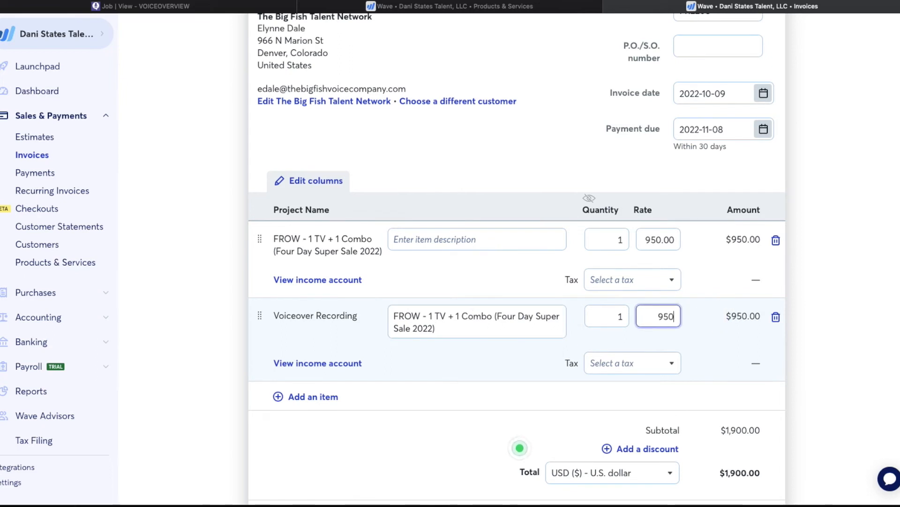
left_click(777, 240)
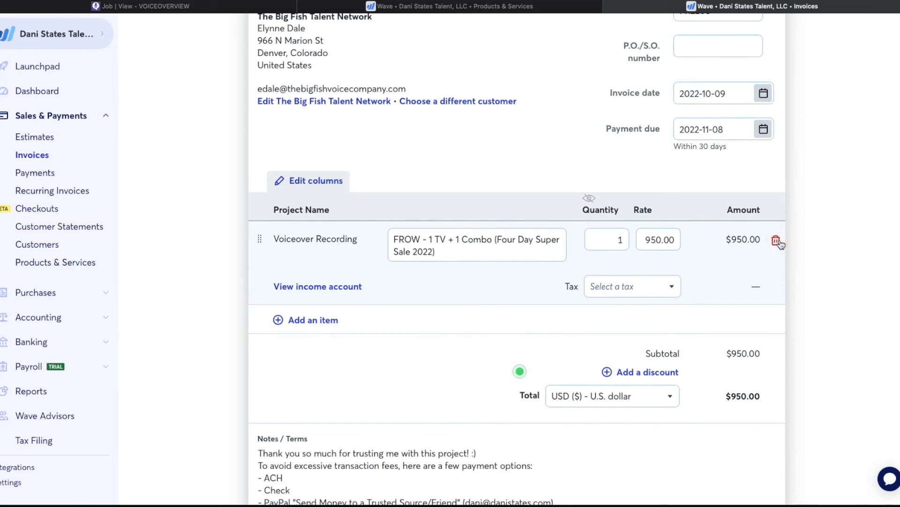
scroll(781, 244, "up", 3)
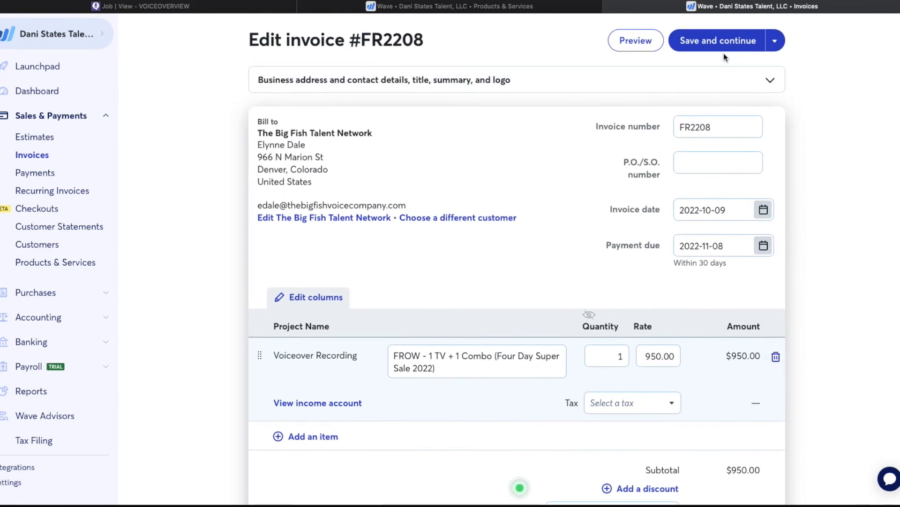
left_click(732, 41)
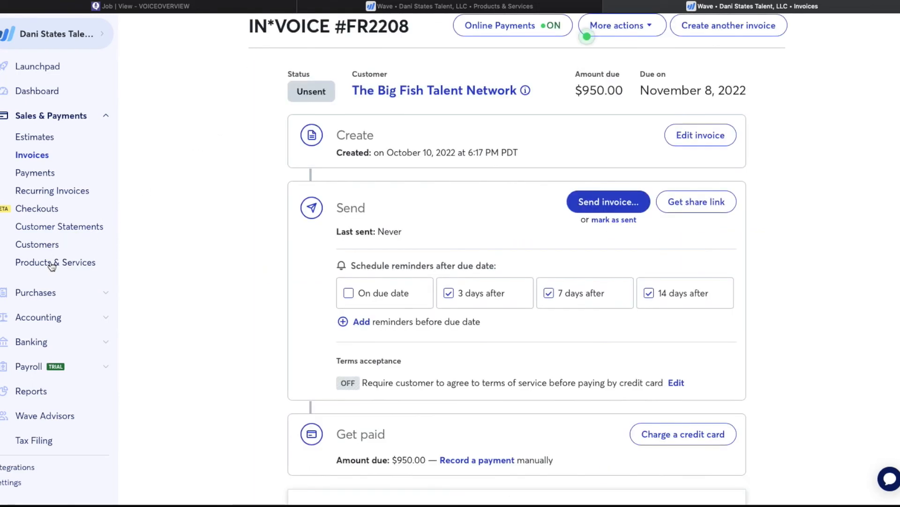
left_click(52, 265)
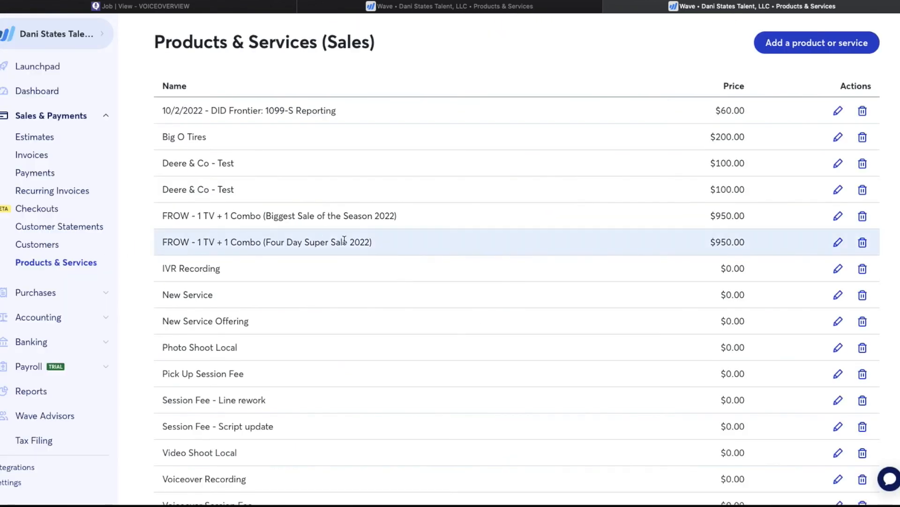
- Delete the FROW - 1 TV + 1 Combo (Biggest Sale of the Season 2022) product
left_click(863, 216)
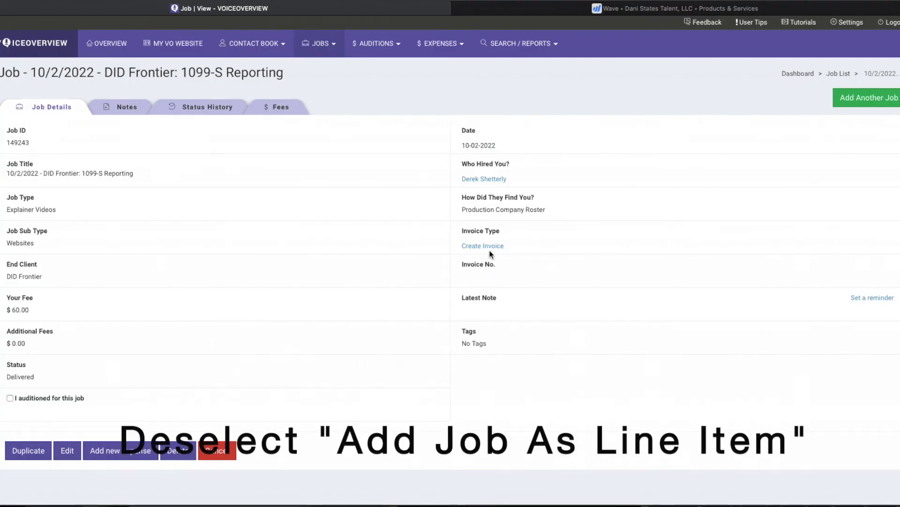
left_click(485, 245)
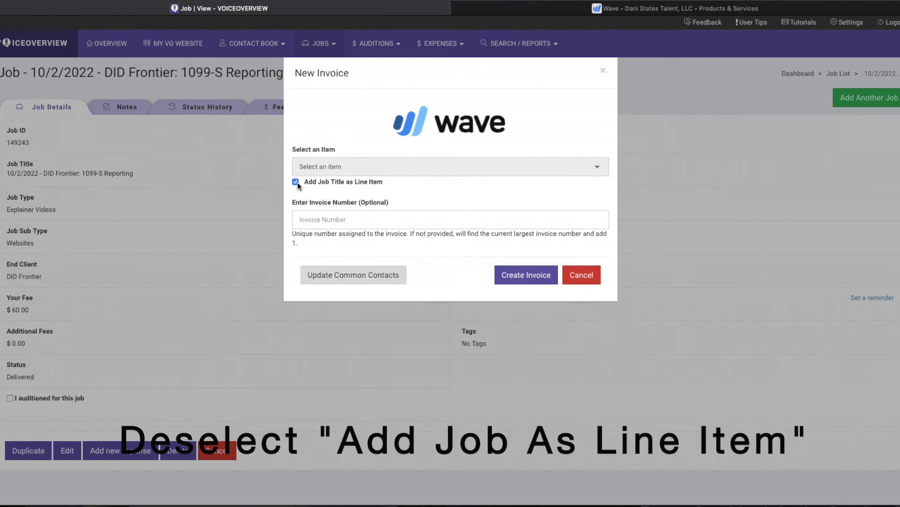
- Create the DID Frontier Wave invoice with Voiceover Recording as the item and Add Job Title as Line Item unchecked
left_click(296, 182)
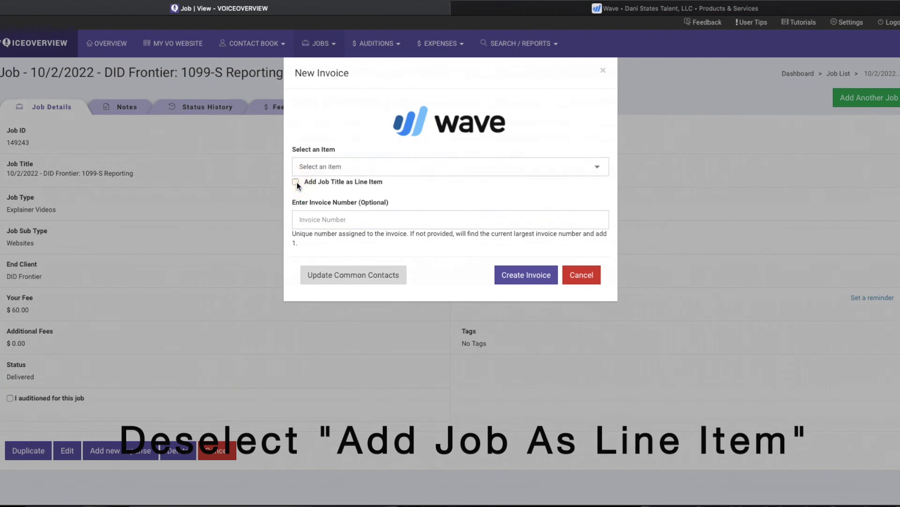
left_click(333, 166)
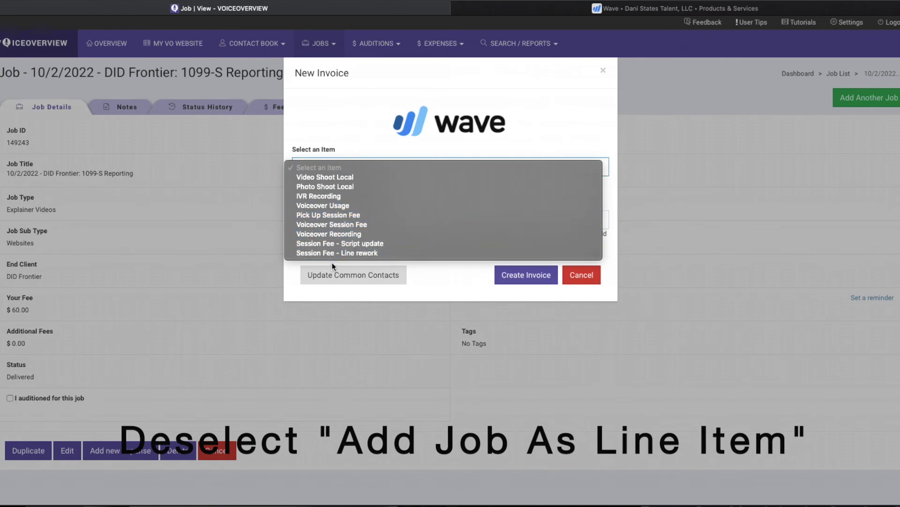
left_click(336, 234)
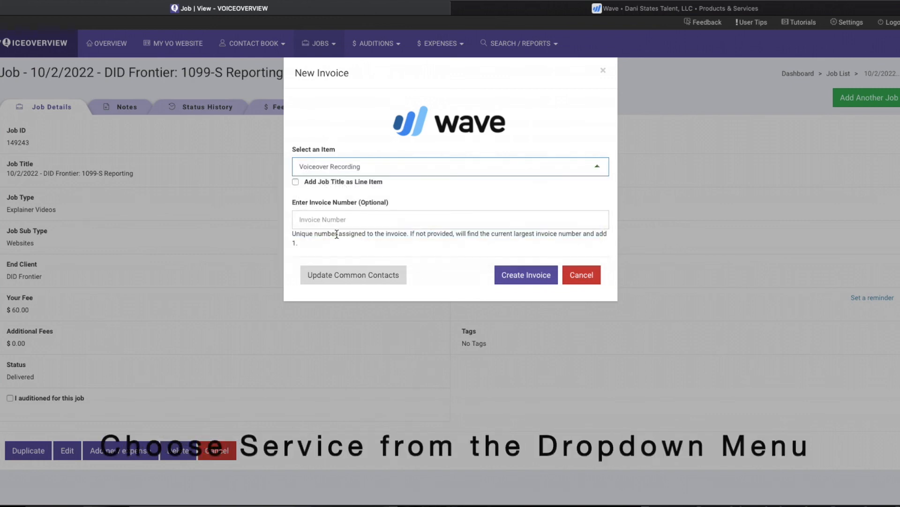
left_click(522, 276)
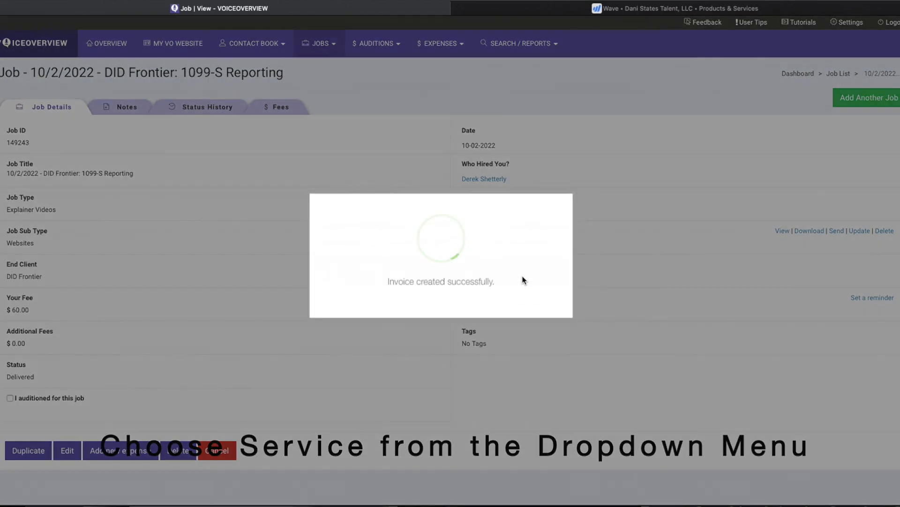